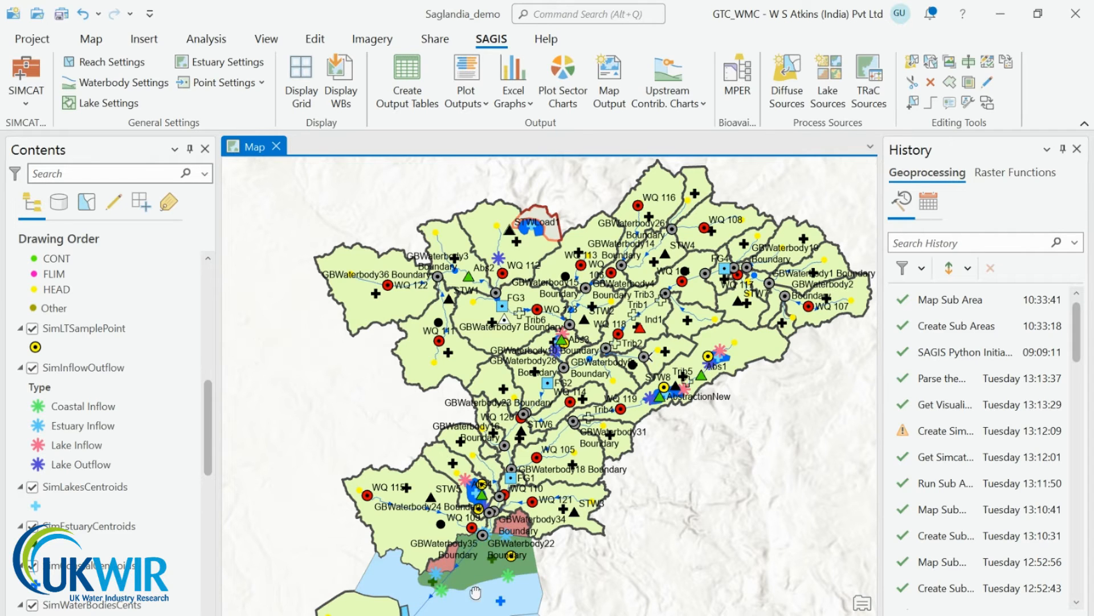
- Select the waterbody area containing WQ 109 on the map, together with its river reaches
left_click_drag(476, 593, 545, 514)
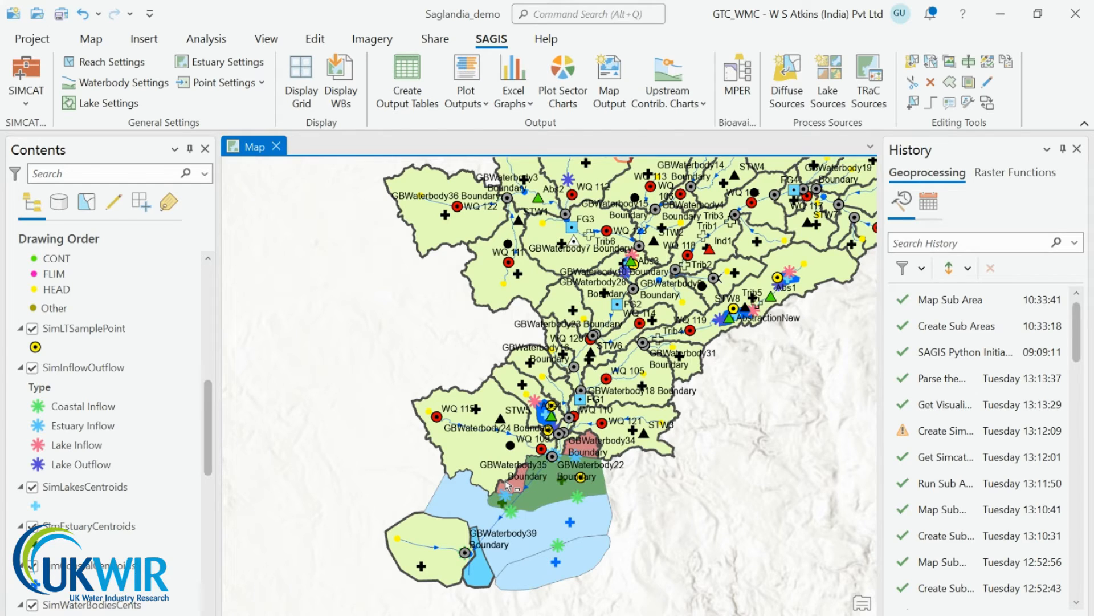
scroll(506, 454, "up", 2)
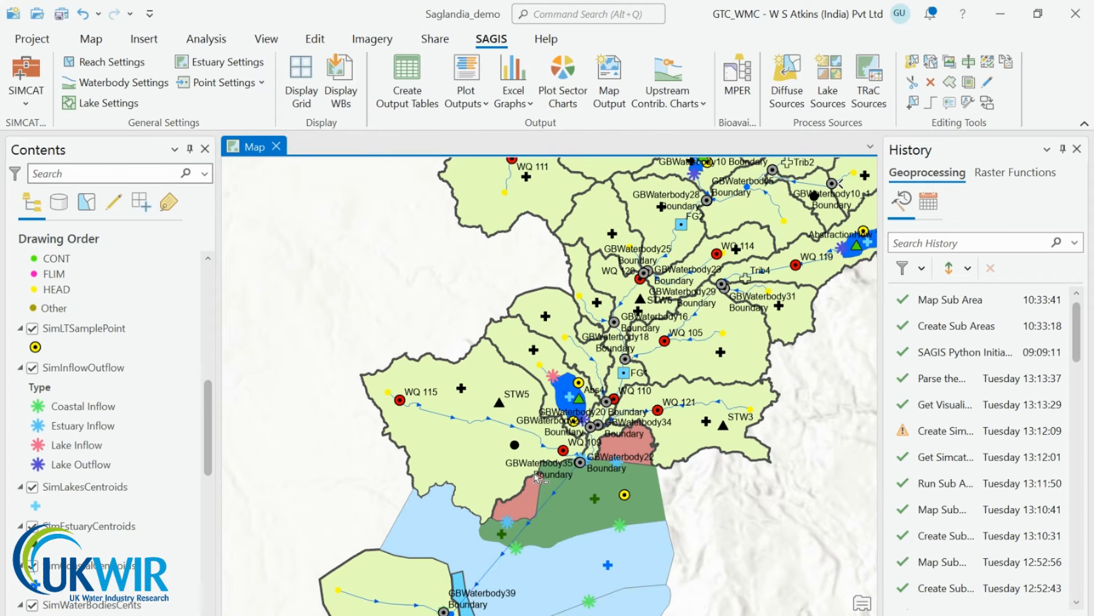
scroll(510, 462, "up", 2)
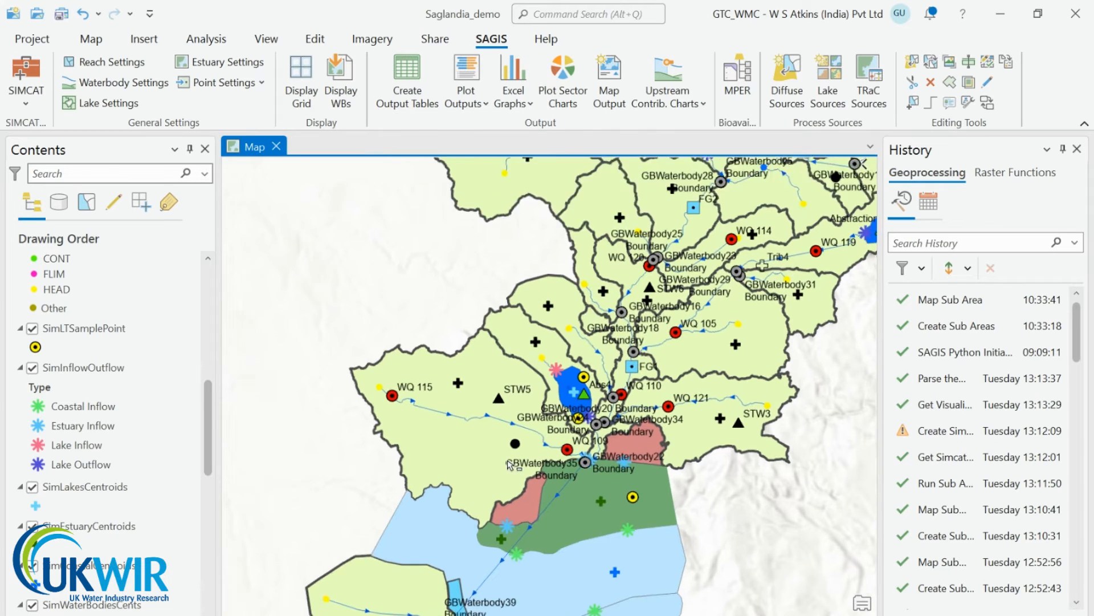
left_click_drag(467, 455, 525, 424)
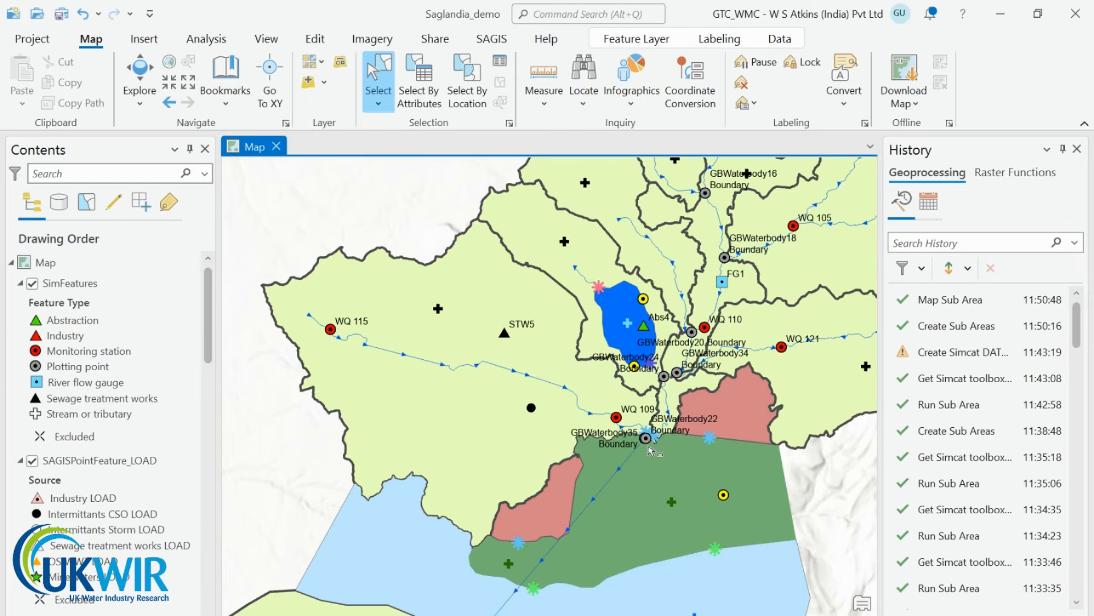
scroll(639, 422, "up", 2)
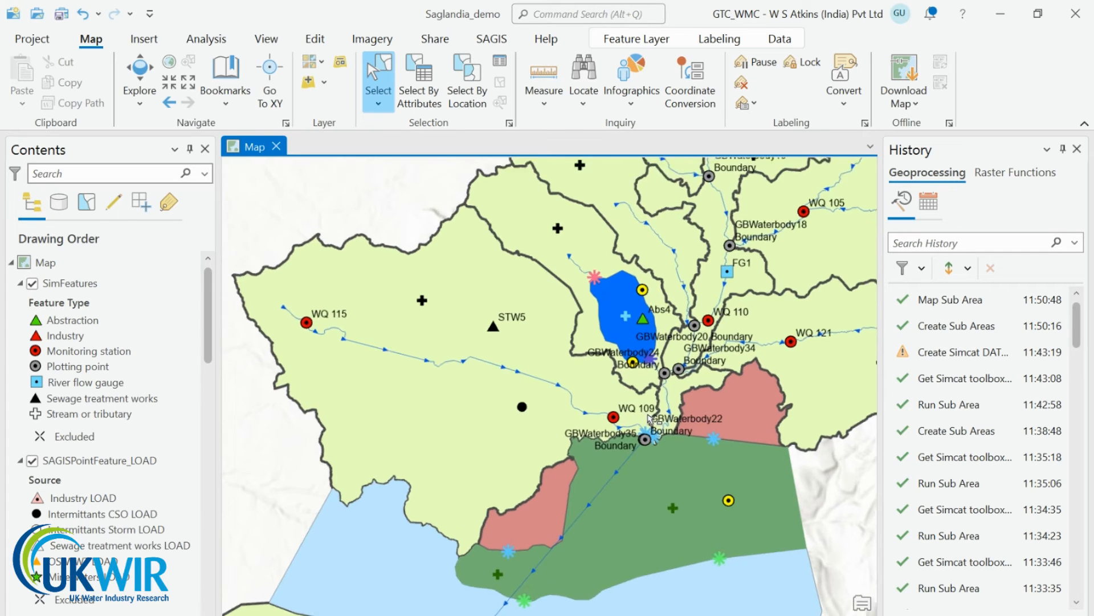
scroll(624, 444, "up", 4)
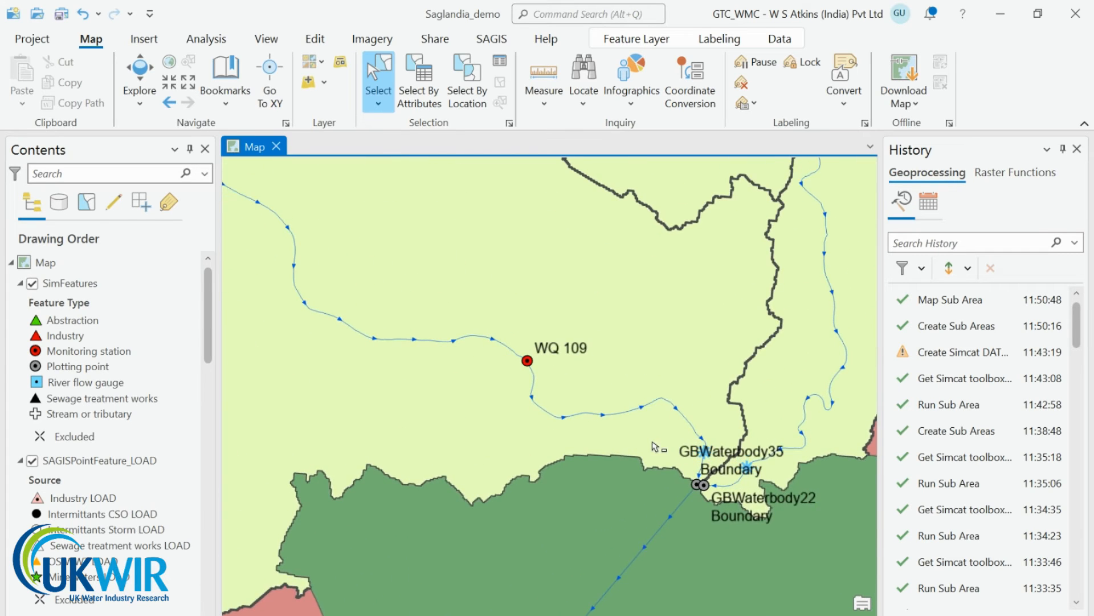
left_click(653, 425)
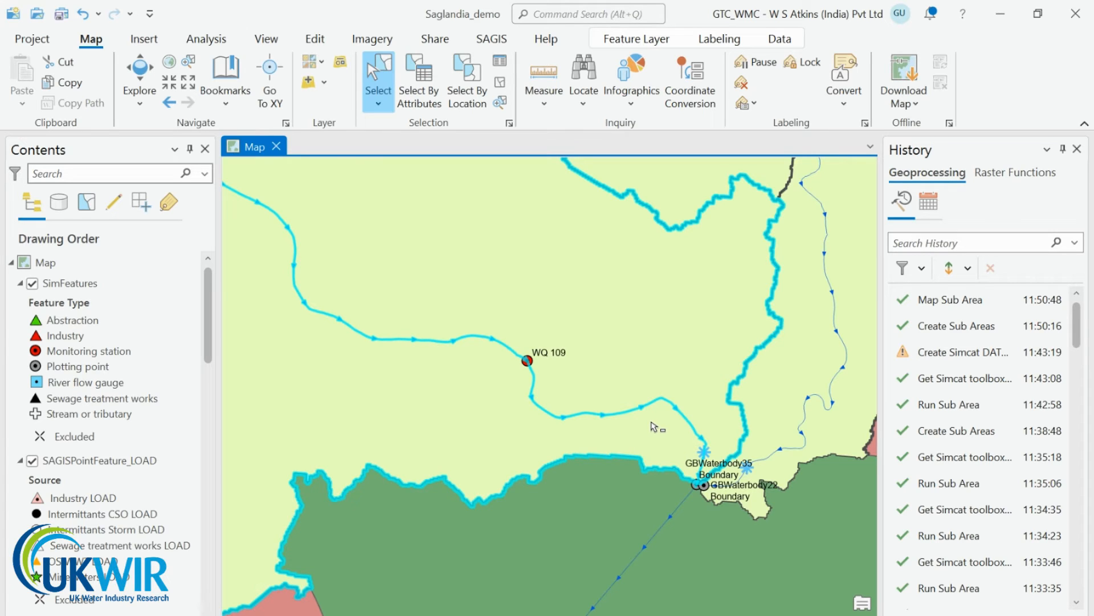
- Create a model area named Area2 from the selected features, saving the pending edits
left_click(502, 41)
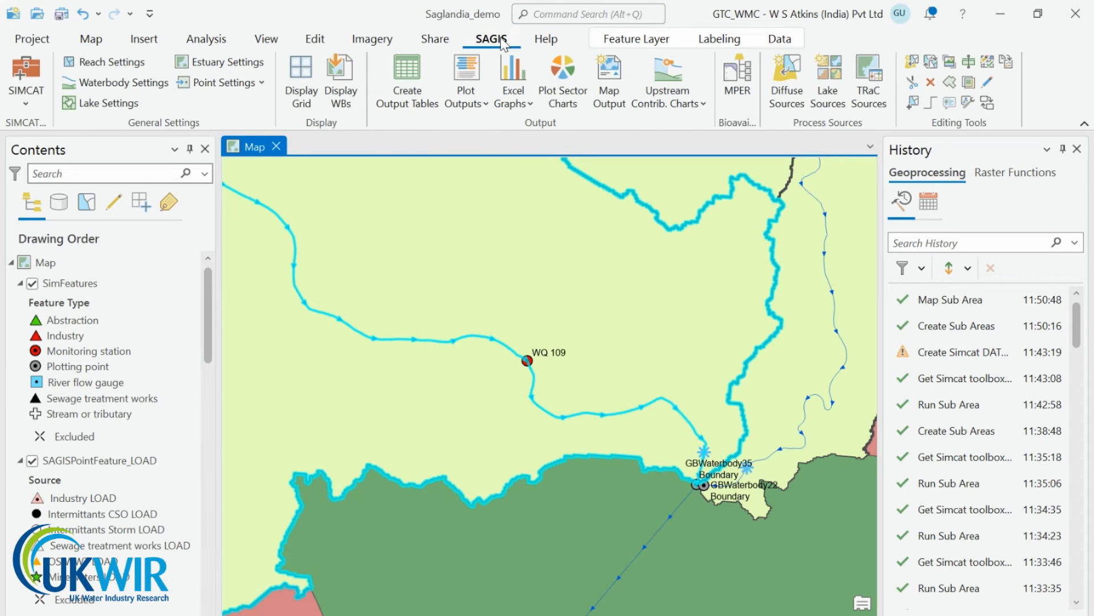
left_click(25, 100)
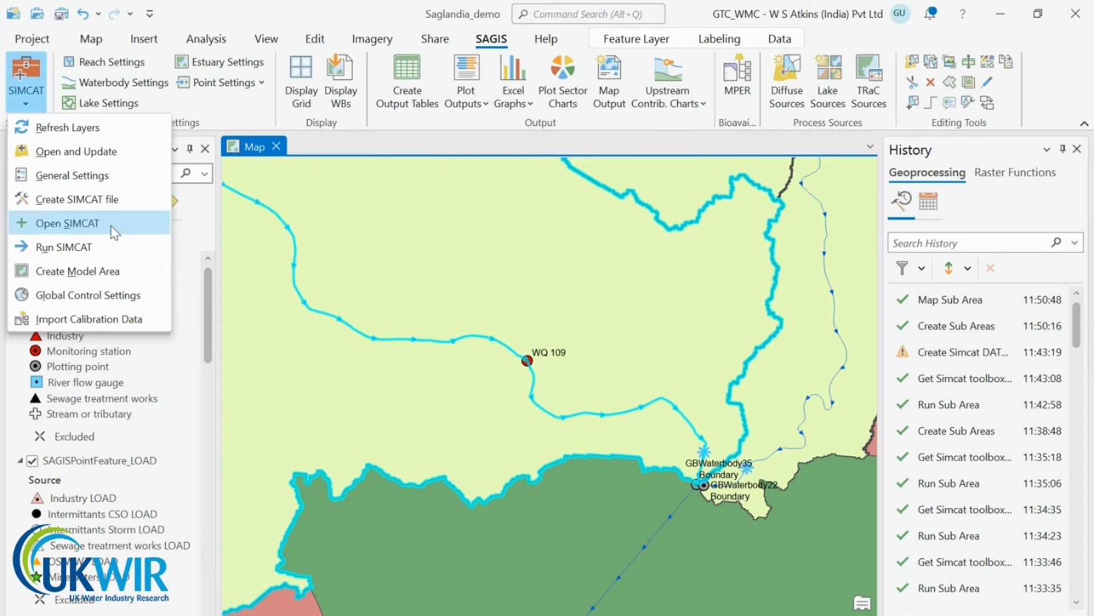
left_click(113, 272)
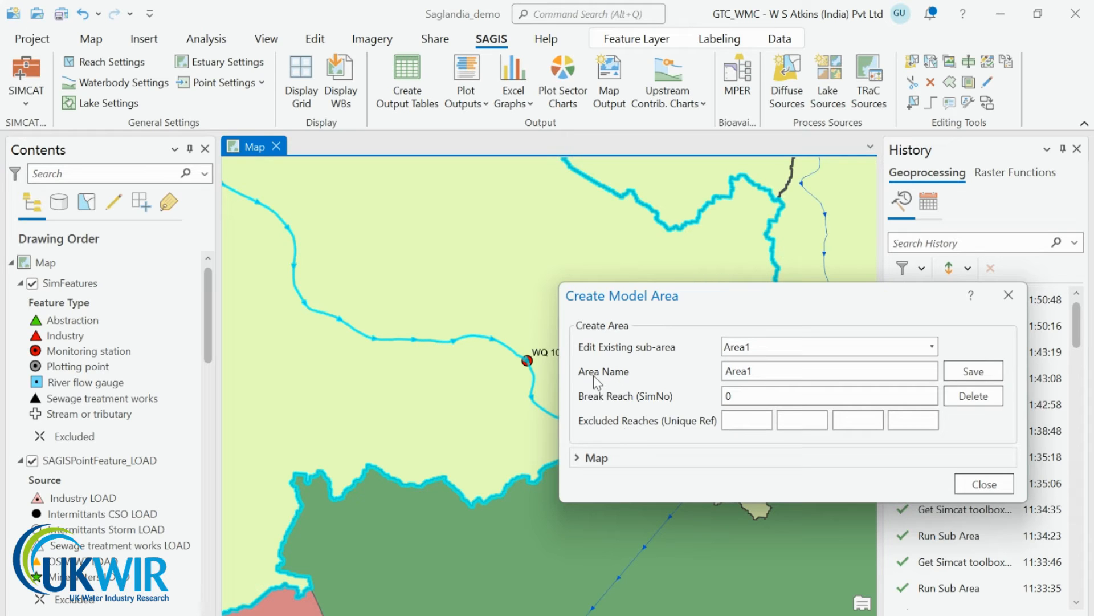
left_click(760, 374)
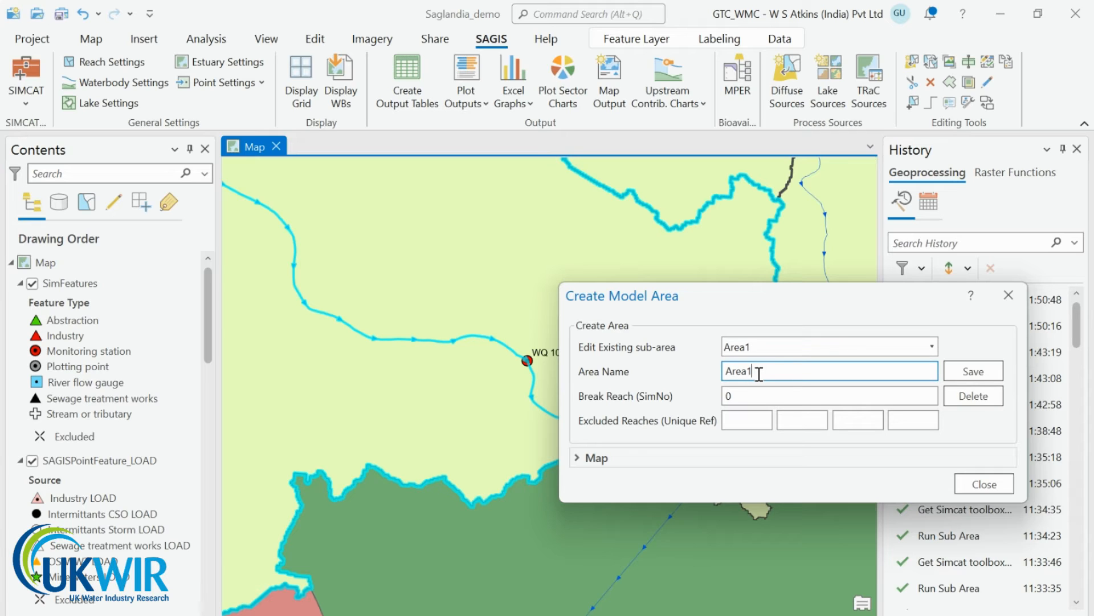
key("BackSpace")
left_click(963, 376)
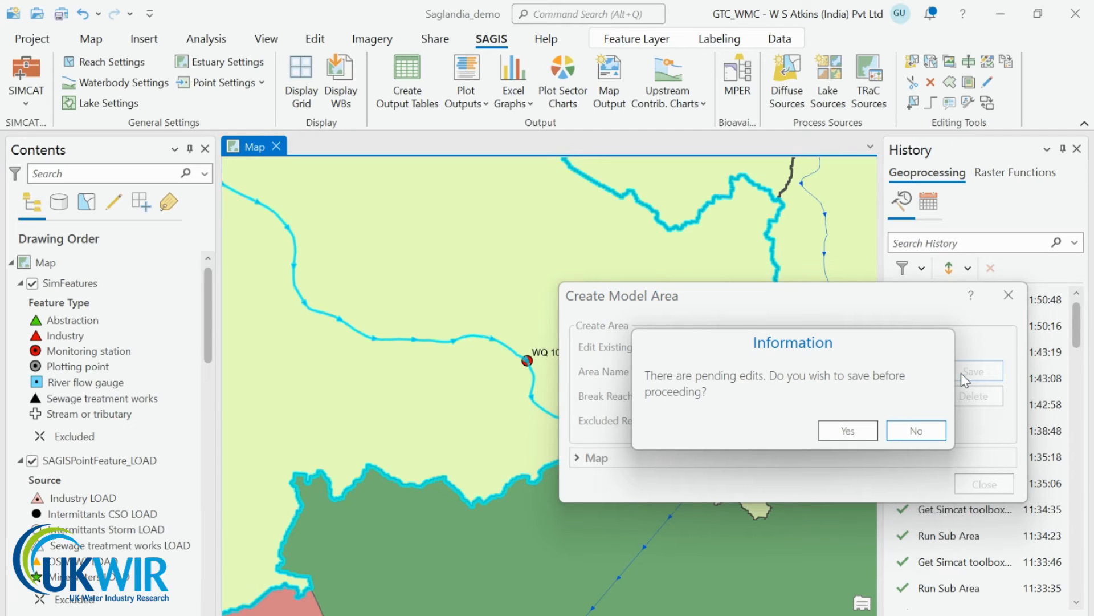
left_click(849, 431)
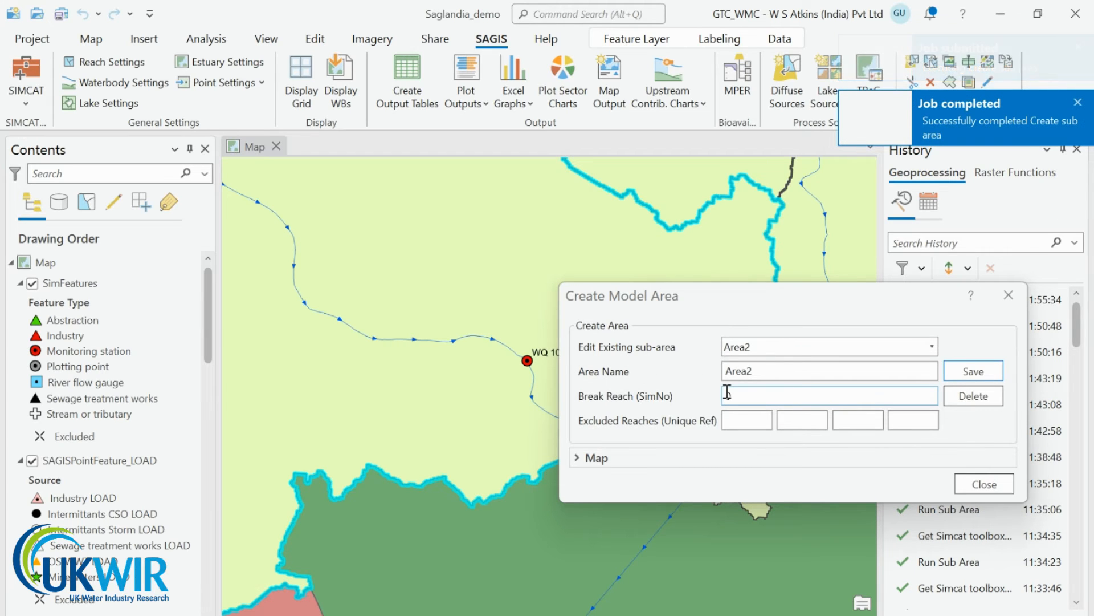
- Map only the selected sub-areas for Area2 and close the model area dialog
left_click(596, 458)
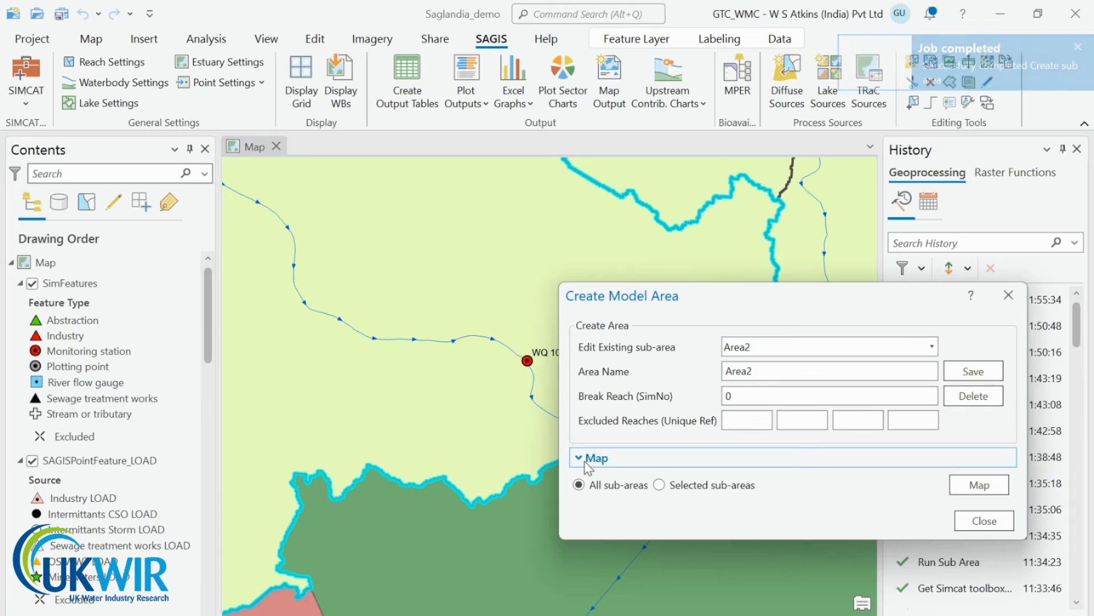
left_click(661, 485)
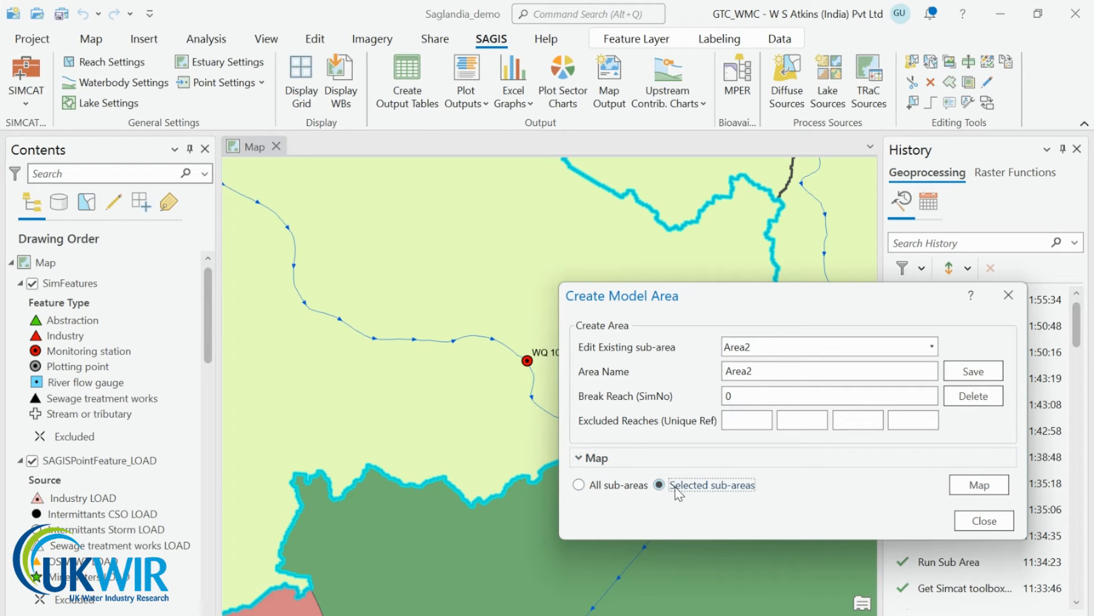
left_click(978, 490)
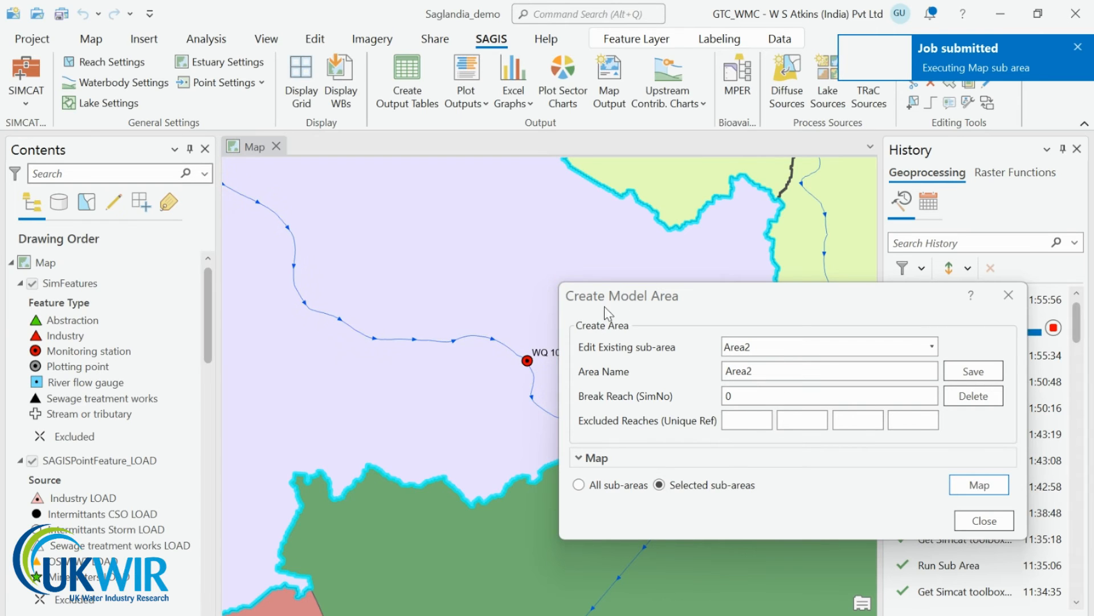
left_click(984, 521)
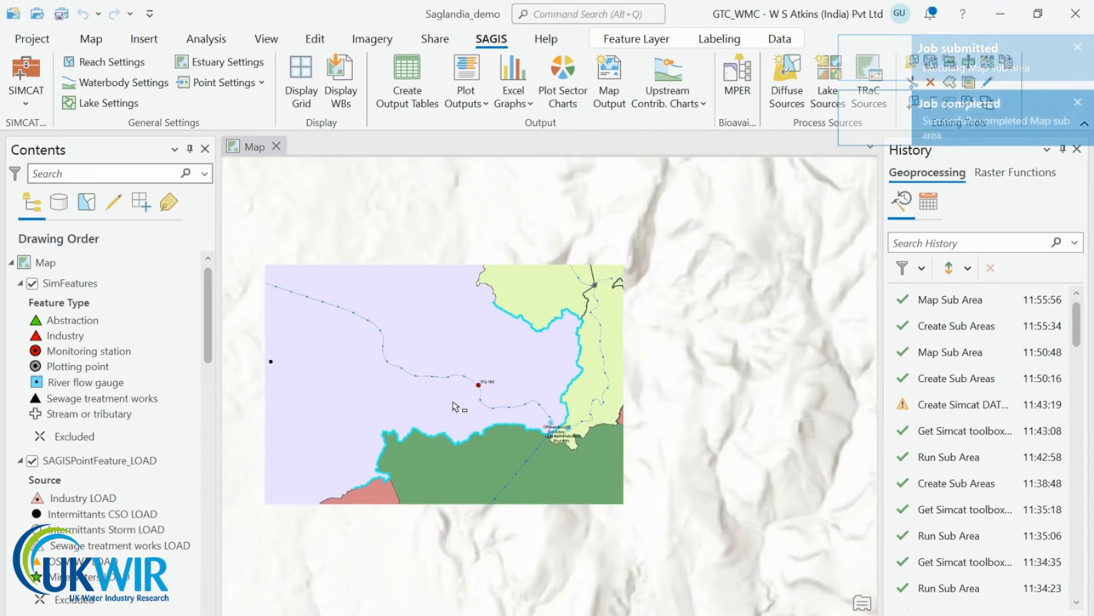
scroll(526, 413, "down", 4)
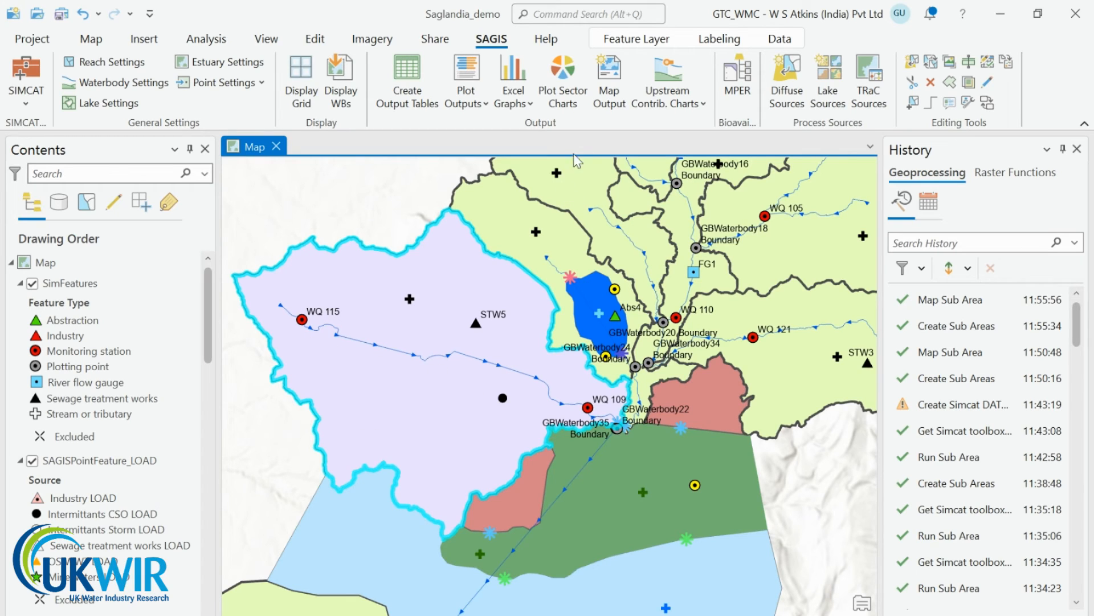
- Apply the SIMCAT general settings for scenario Test1, using the Test1.dat file
left_click(26, 94)
left_click(69, 178)
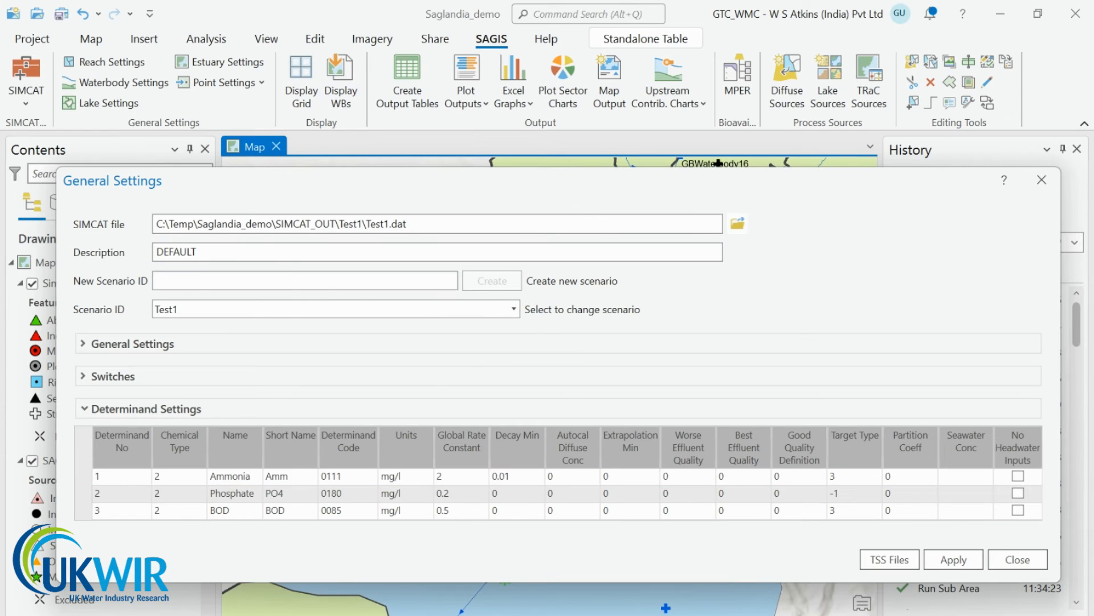
left_click(957, 561)
left_click(692, 420)
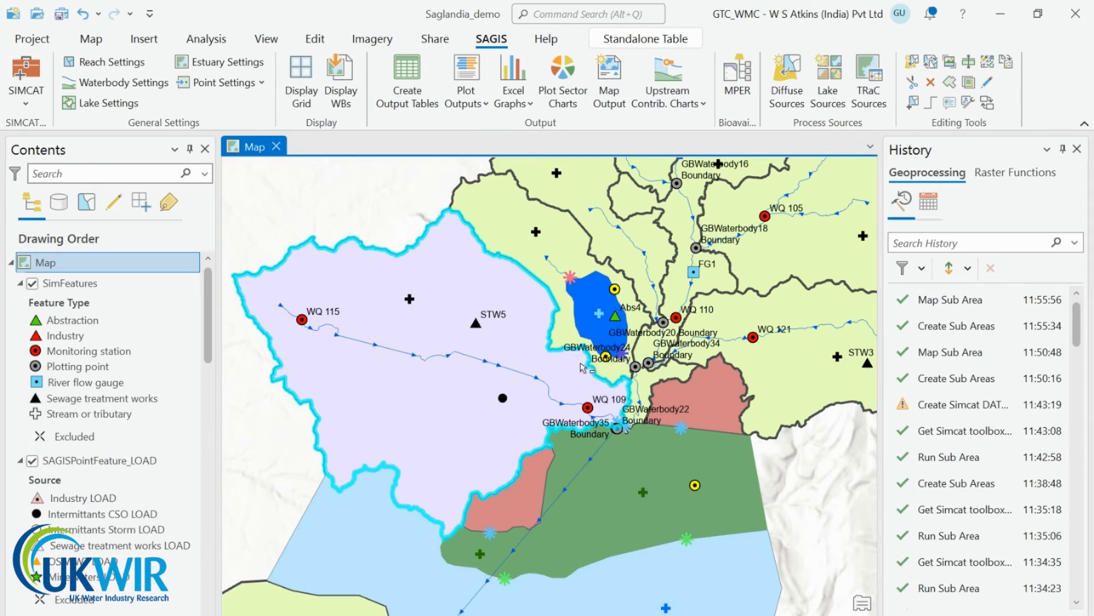
- Set the starting point for a new SIMCAT file on the map at the river's head, just upstream of WQ 115
left_click(19, 91)
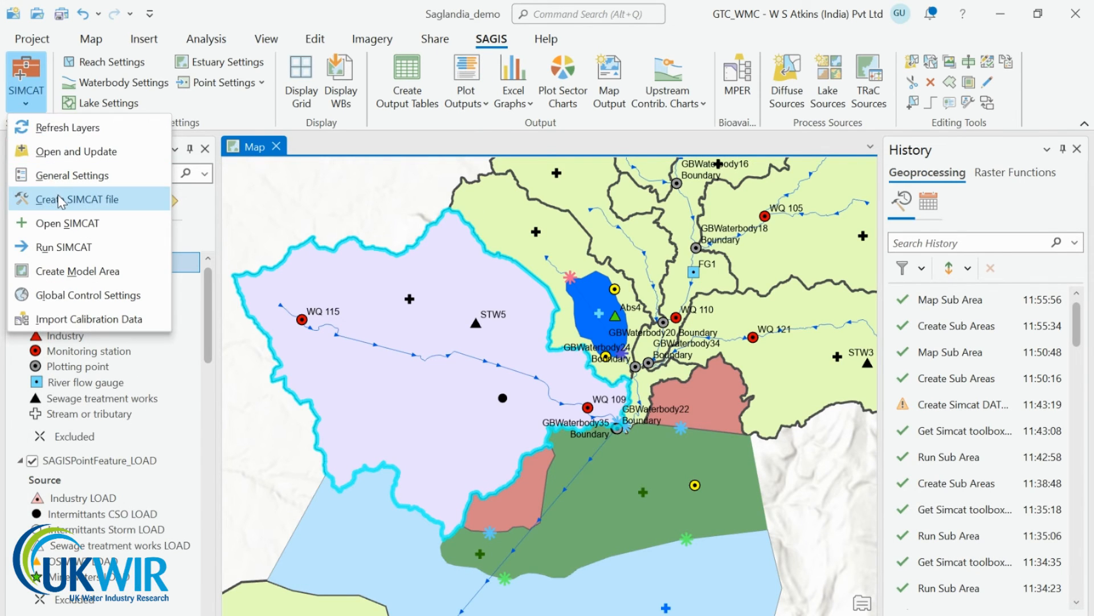
left_click(74, 199)
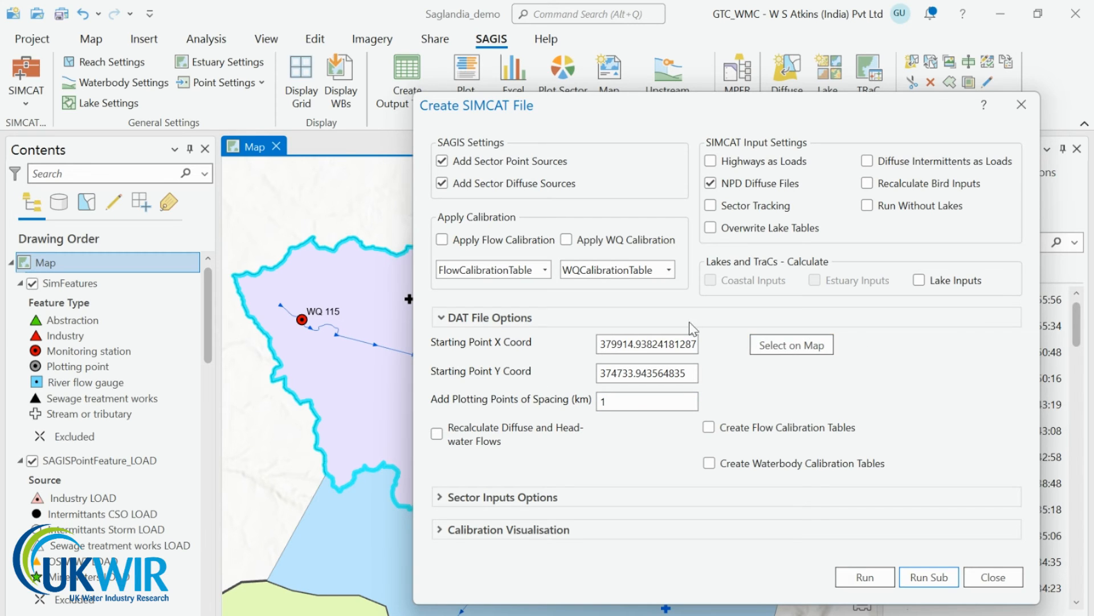
left_click(787, 346)
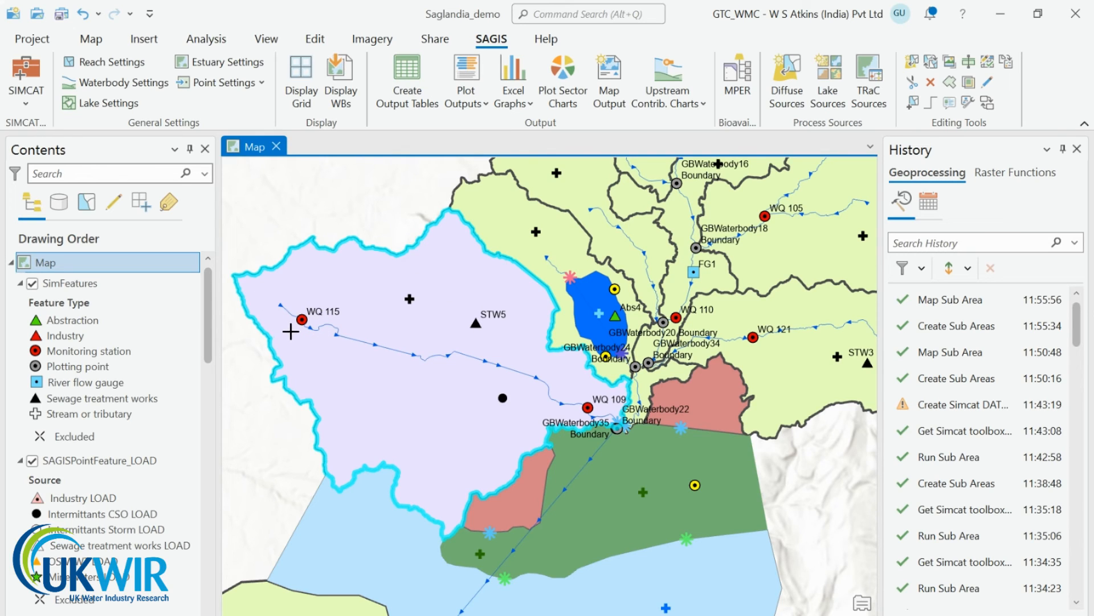
left_click(280, 305)
double_click(285, 302)
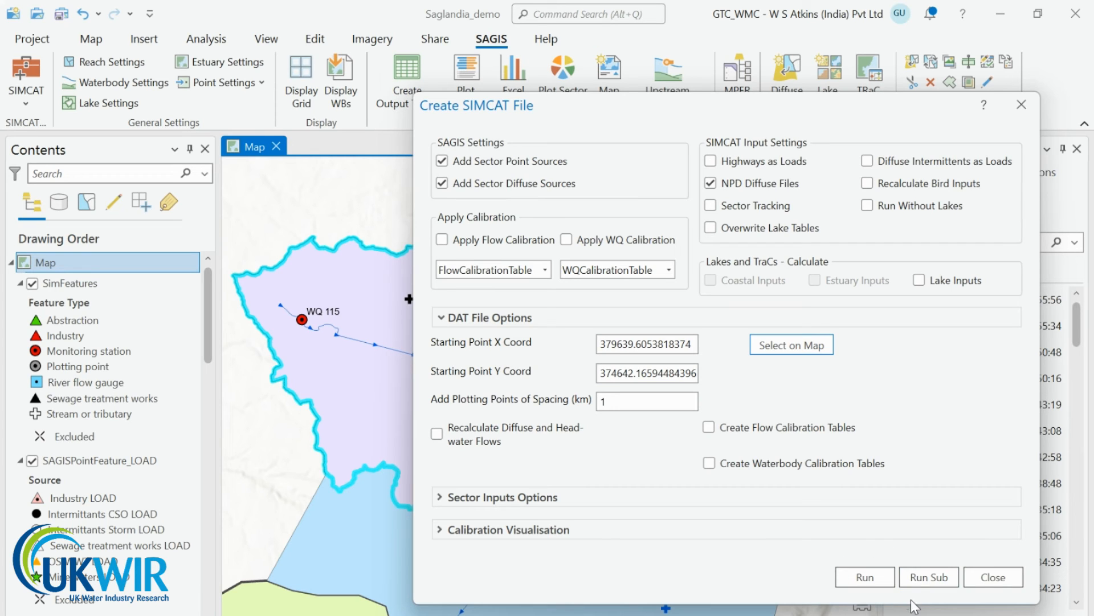
- Generate the SIMCAT file for the sub-catchment Area2 only
left_click(929, 580)
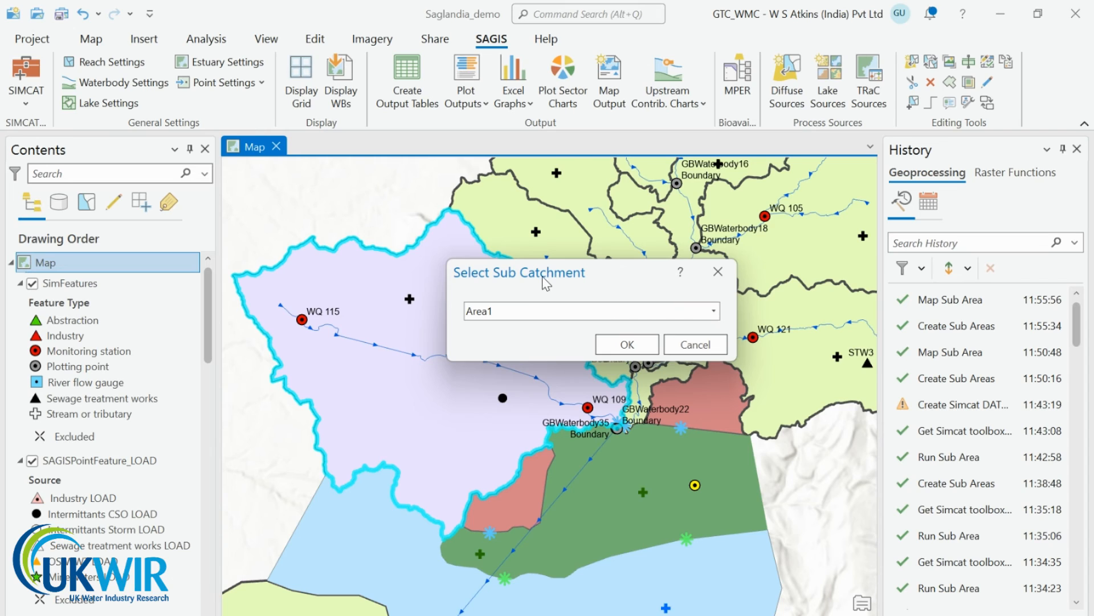
left_click(714, 311)
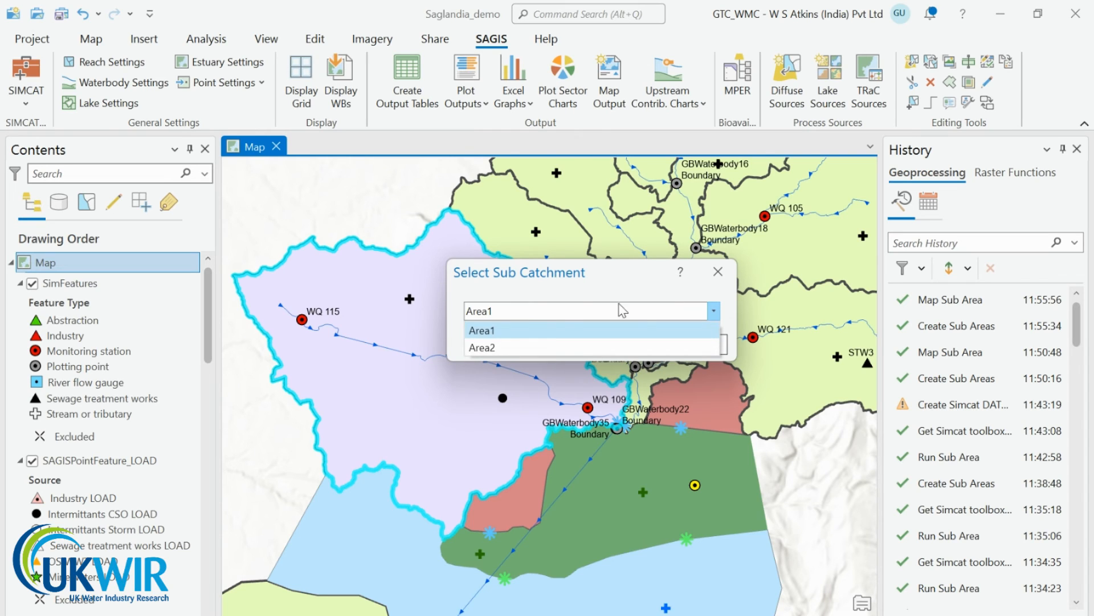
left_click(505, 346)
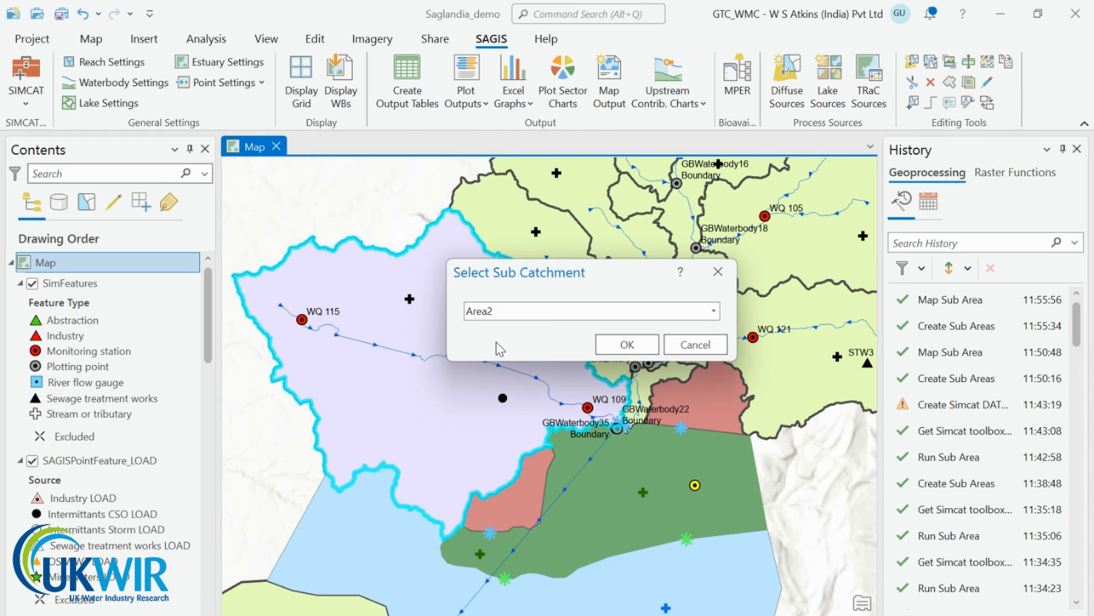
left_click(630, 345)
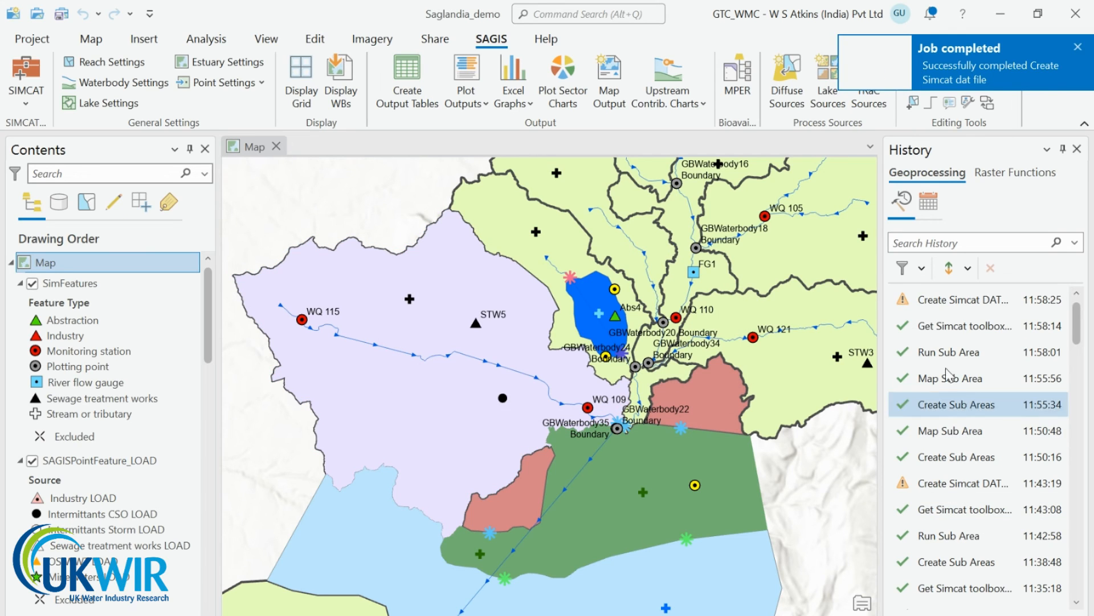
- Run the SIMCAT rivers model on Test1.dat in mode 0, simulation without autocalibration, and close the calculation window and run dialog
left_click(37, 101)
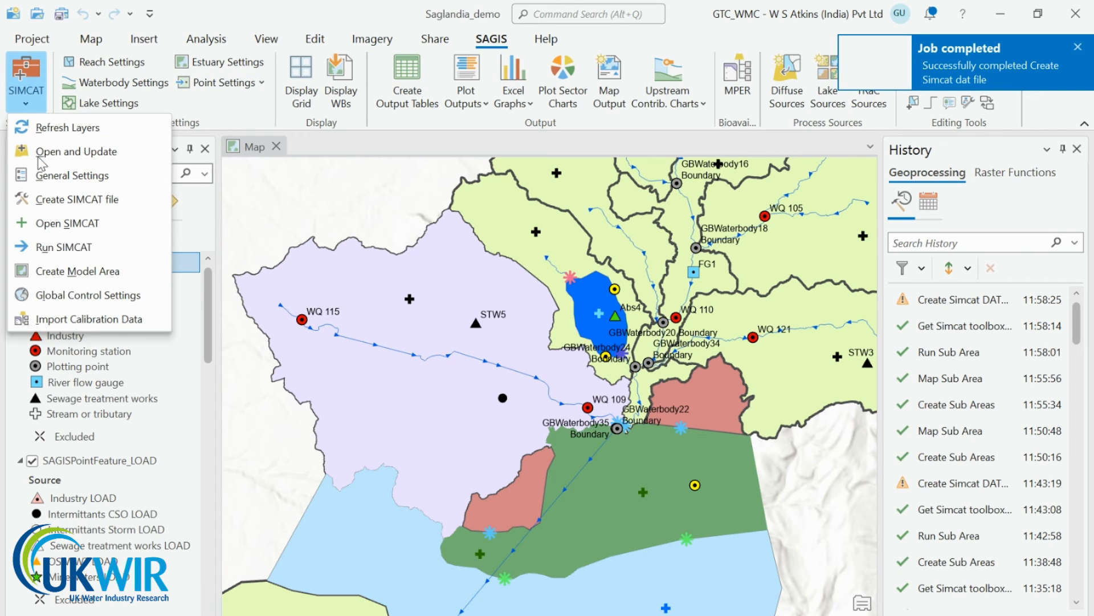
left_click(54, 250)
left_click(452, 302)
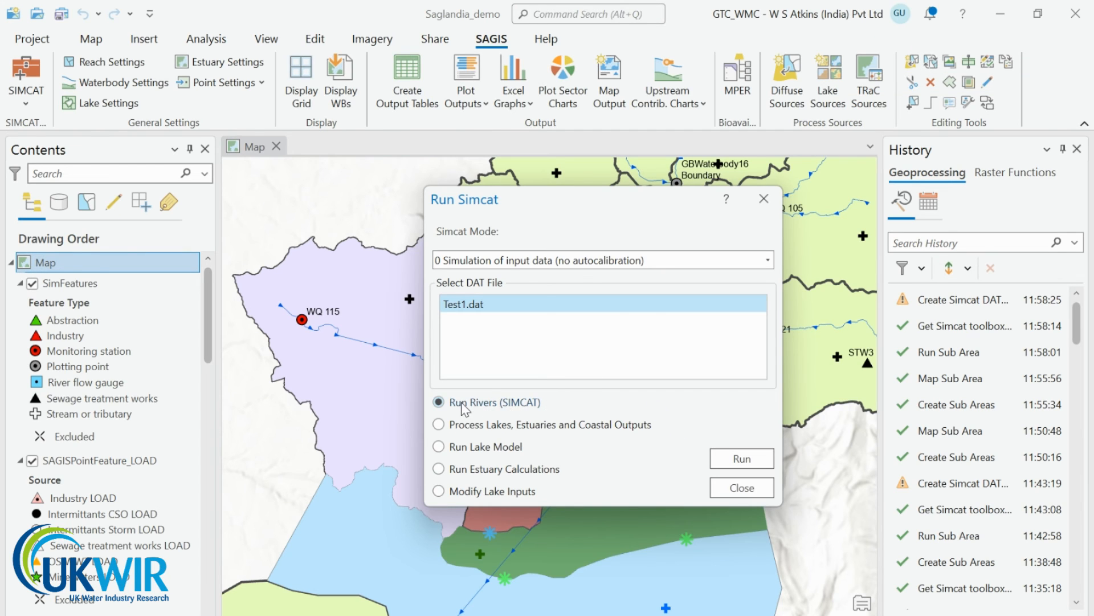
left_click(741, 454)
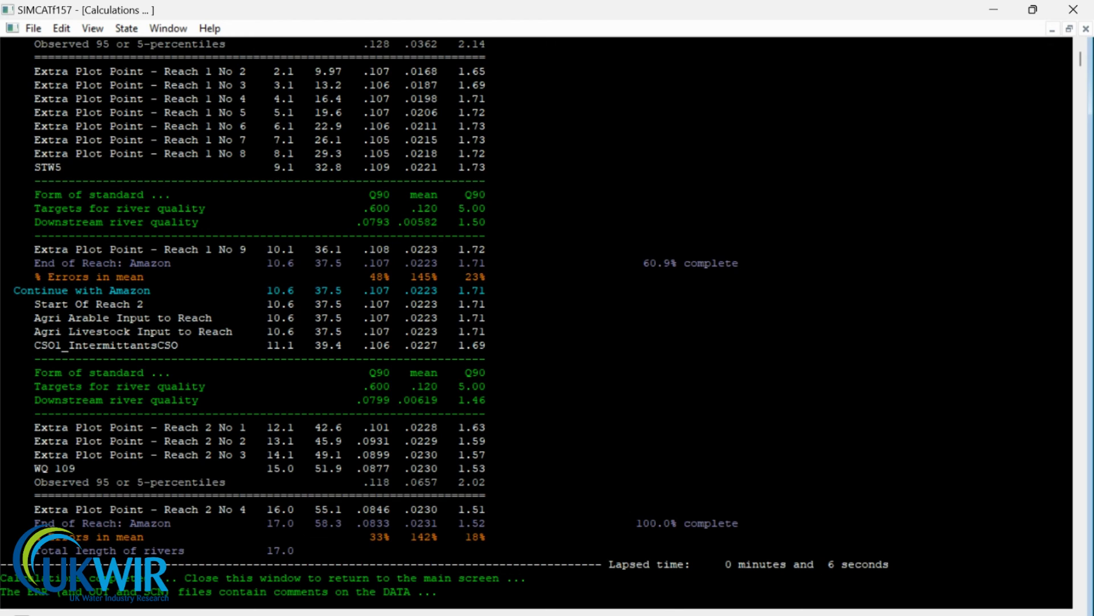
mouse_move(485, 615)
left_click(591, 605)
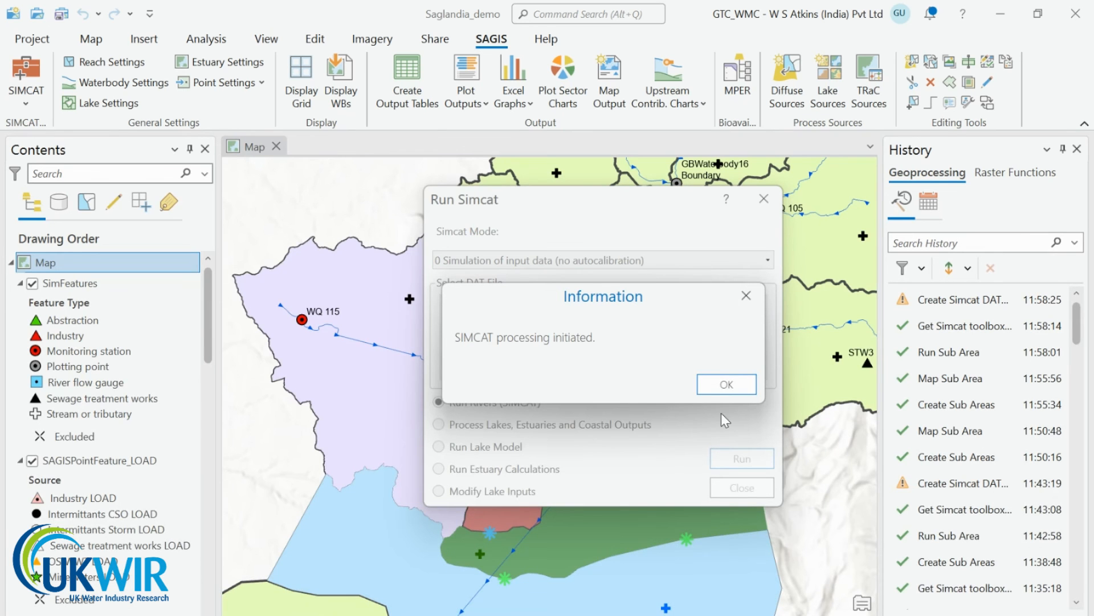
left_click(722, 383)
left_click(740, 482)
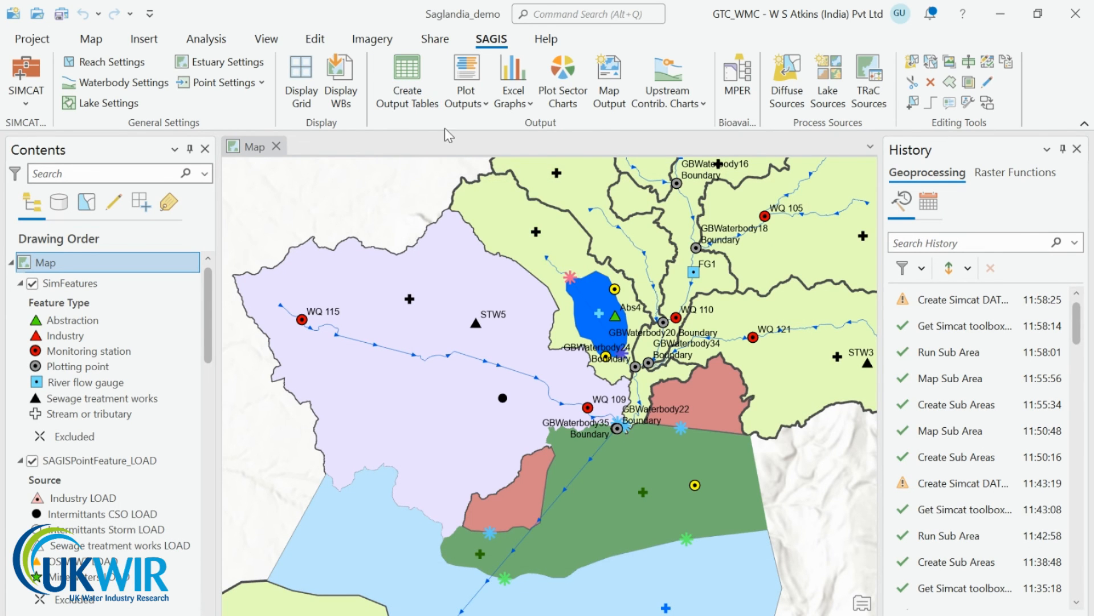
- Create river output maps for All Chemicals with total concentrations at all output locations, and view the plotted points in the modelled area
left_click(464, 96)
left_click(488, 156)
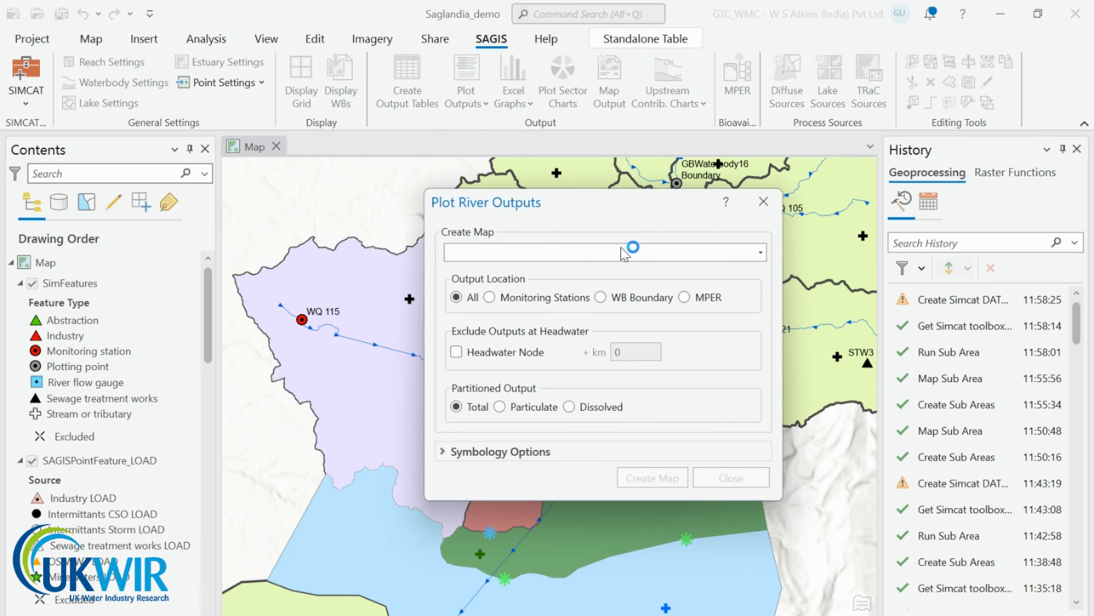
left_click(761, 252)
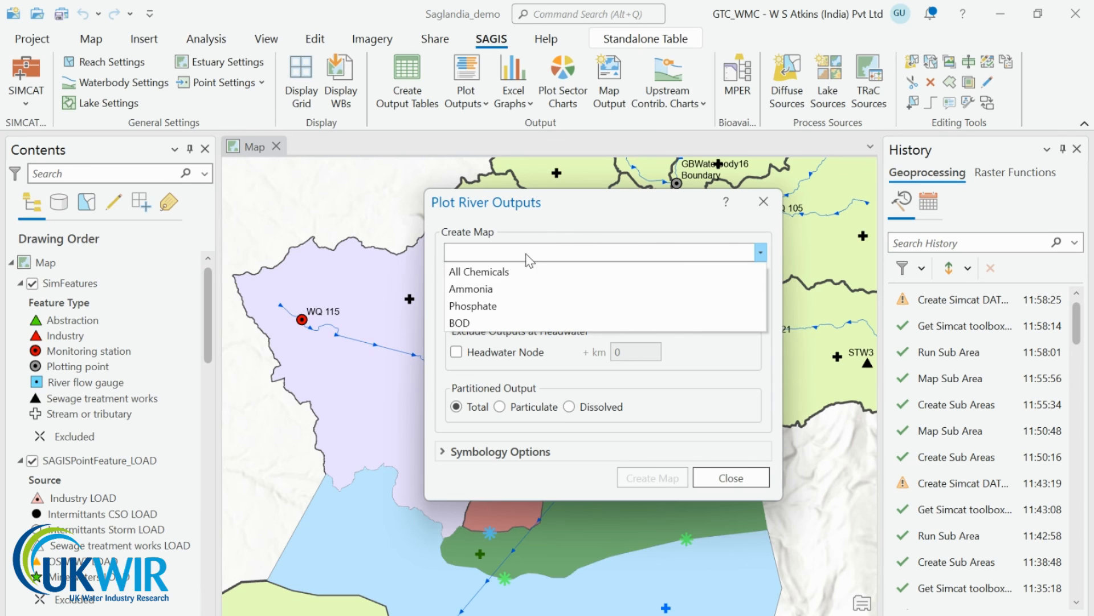
left_click(519, 272)
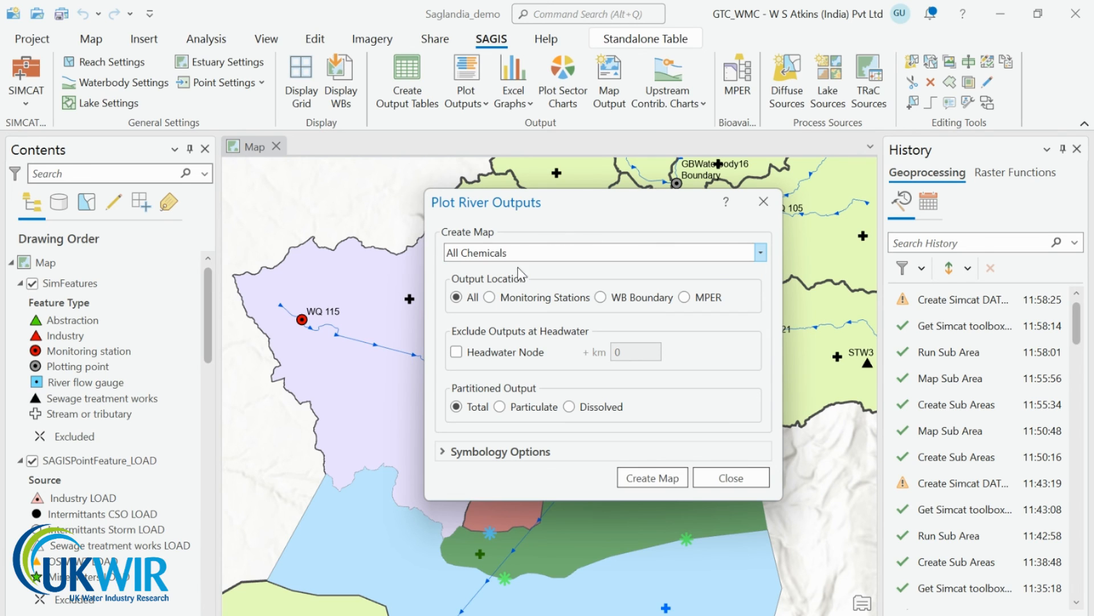
left_click(655, 477)
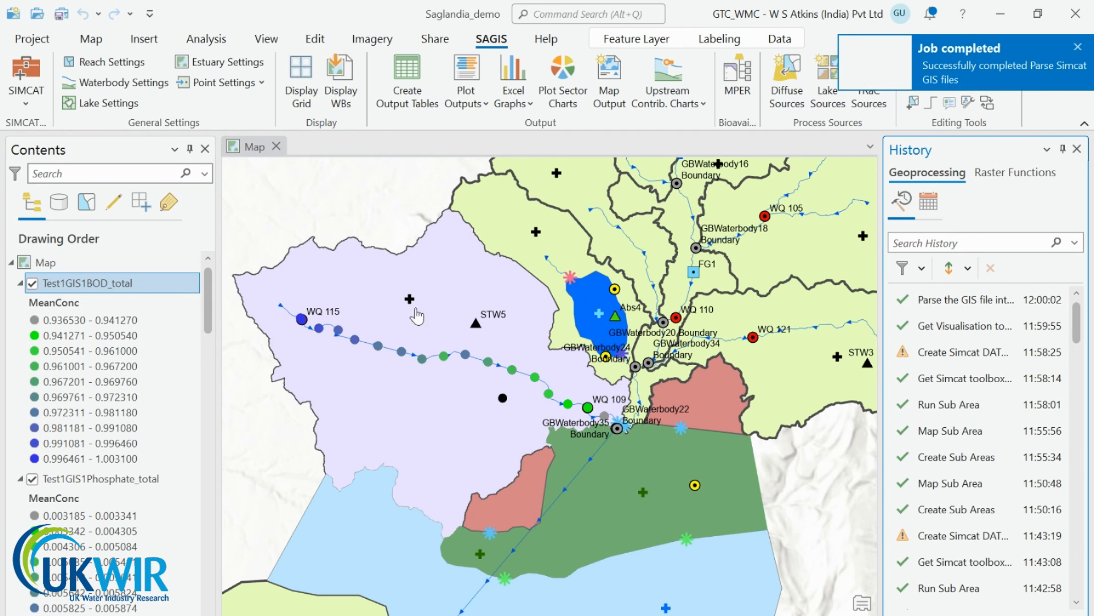
scroll(597, 314, "down", 5)
scroll(681, 288, "up", 5)
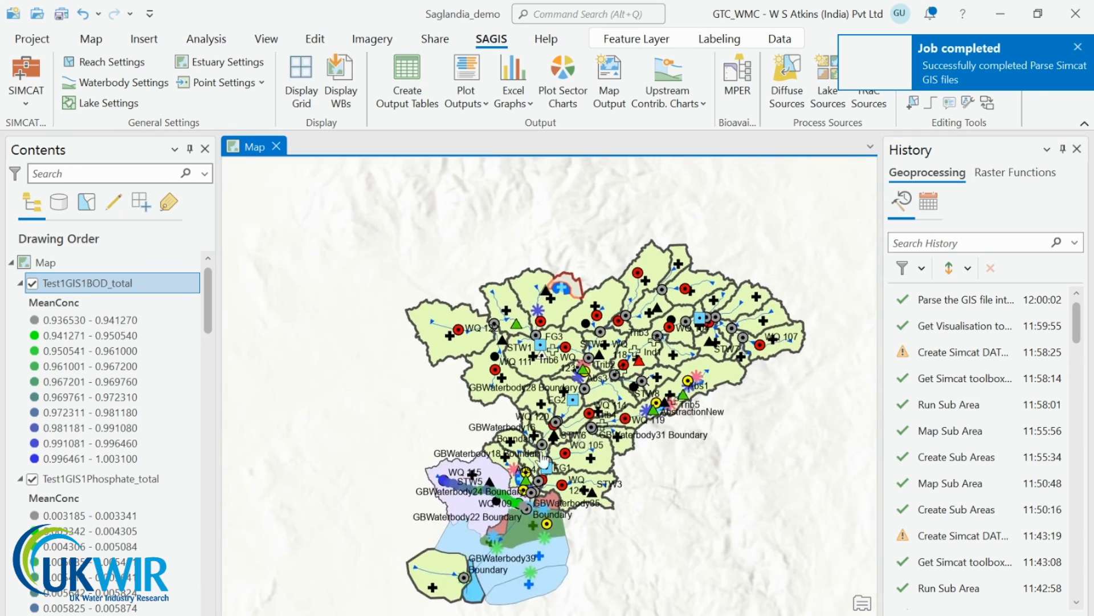
left_click_drag(468, 449, 500, 324)
scroll(501, 308, "up", 2)
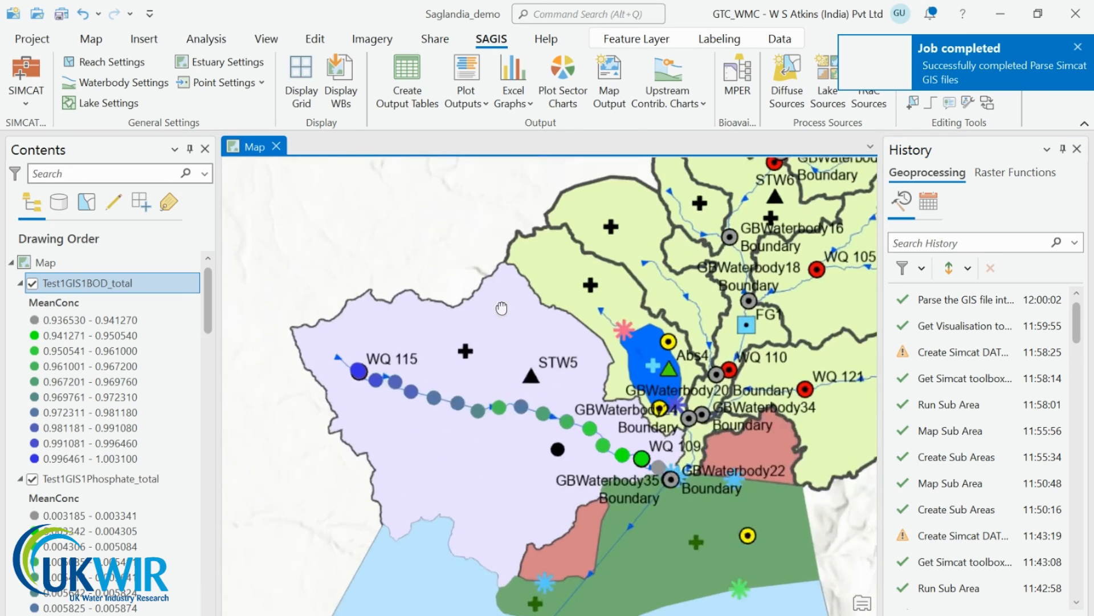